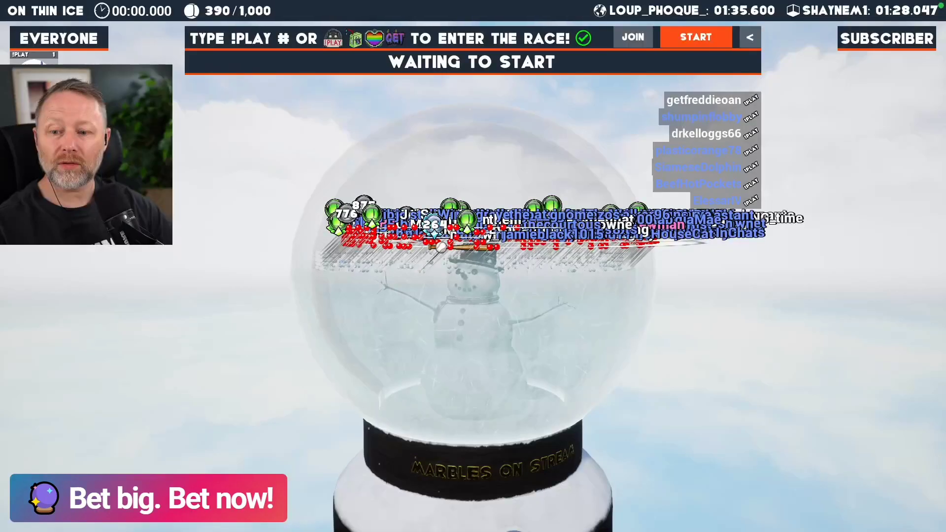
Switch to Firefox, load youtube.com from the 'you' address suggestion, and focus the YouTube search box.
key(alt+Tab)
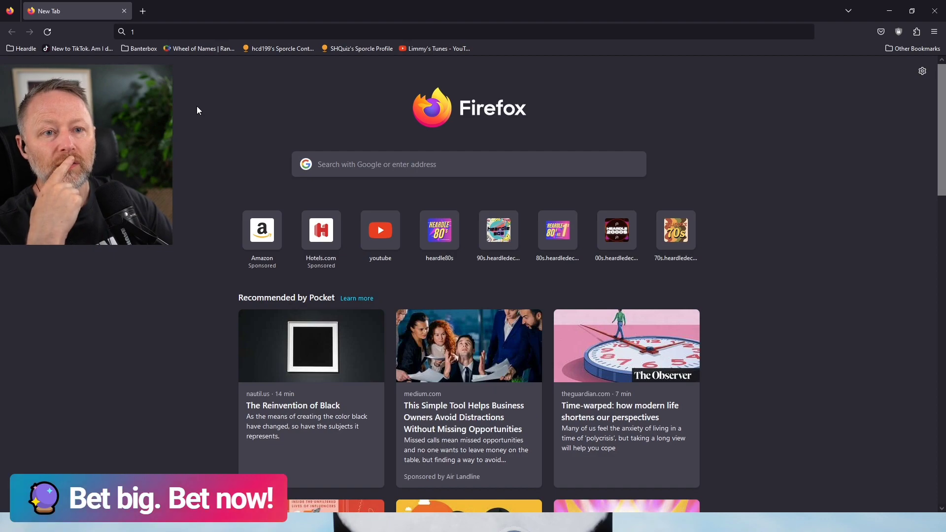
click(201, 32)
text(youtube.com/)
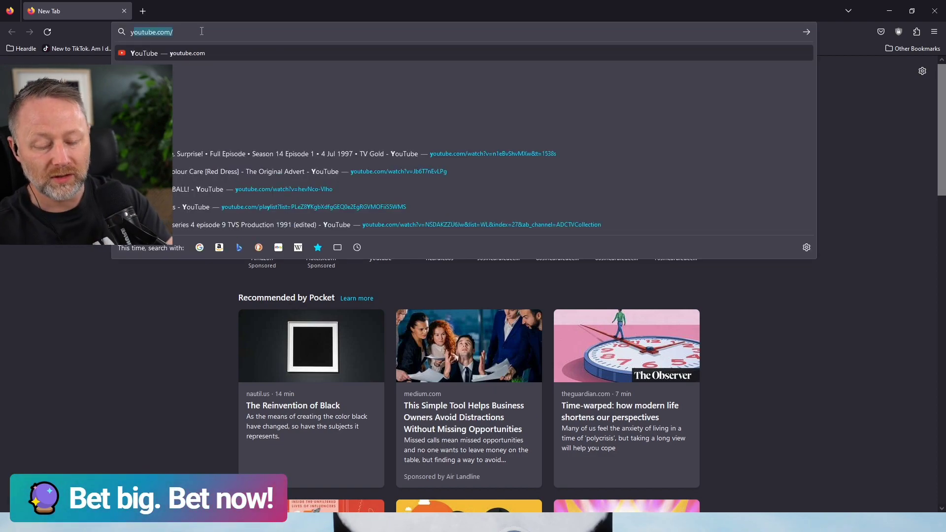
key(Return)
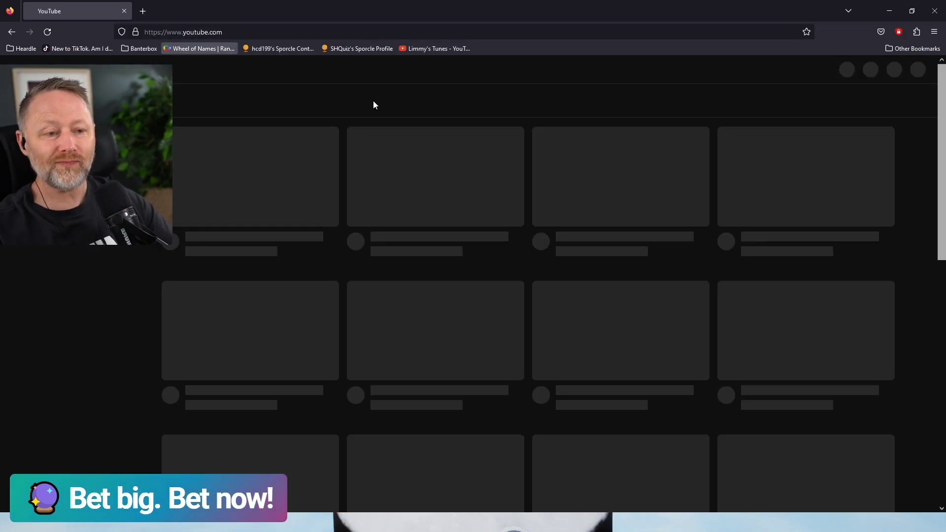
click(416, 68)
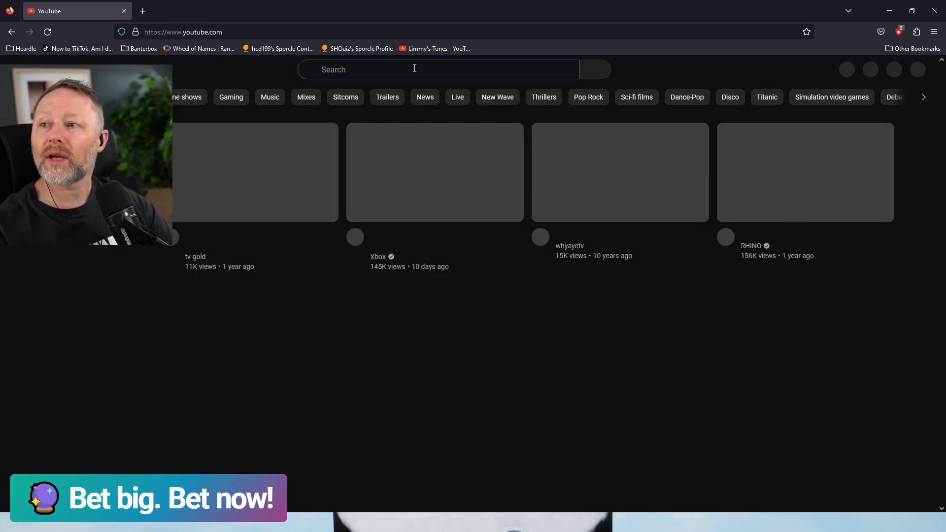